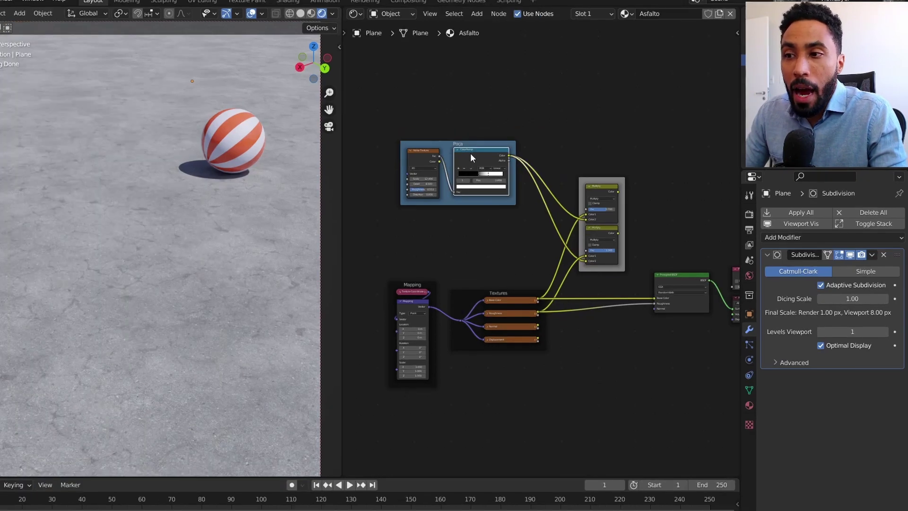
Preview the output of the ColorRamp node in the Poça frame on the plane
ctrl+shift+click(499, 164)
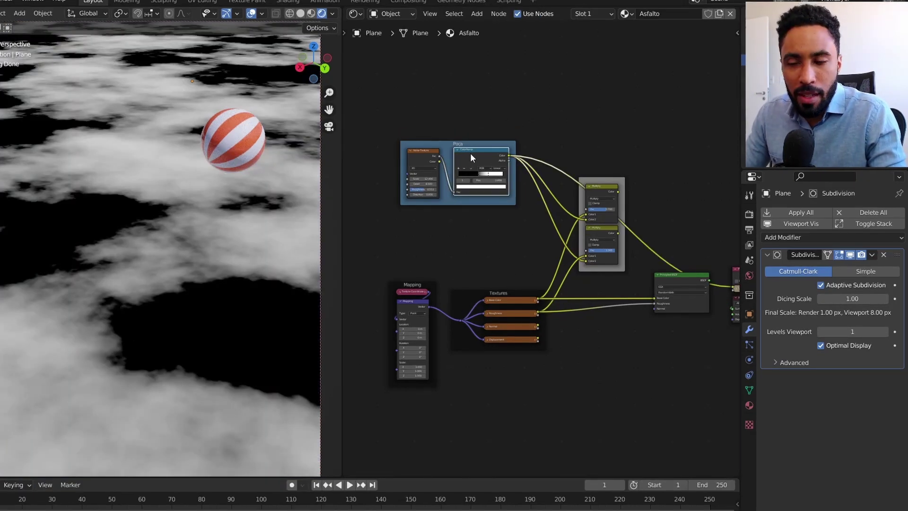
middle_drag(525, 236, 519, 196)
scroll(511, 259, up, 4)
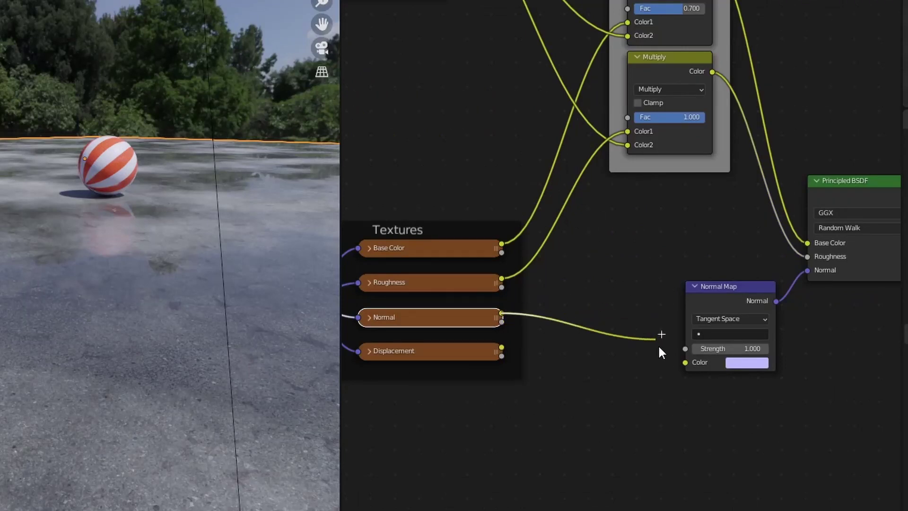
Connect the Normal texture's color output to the Normal Map node's Color input and insert a Mix node between them
drag(661, 352, 686, 363)
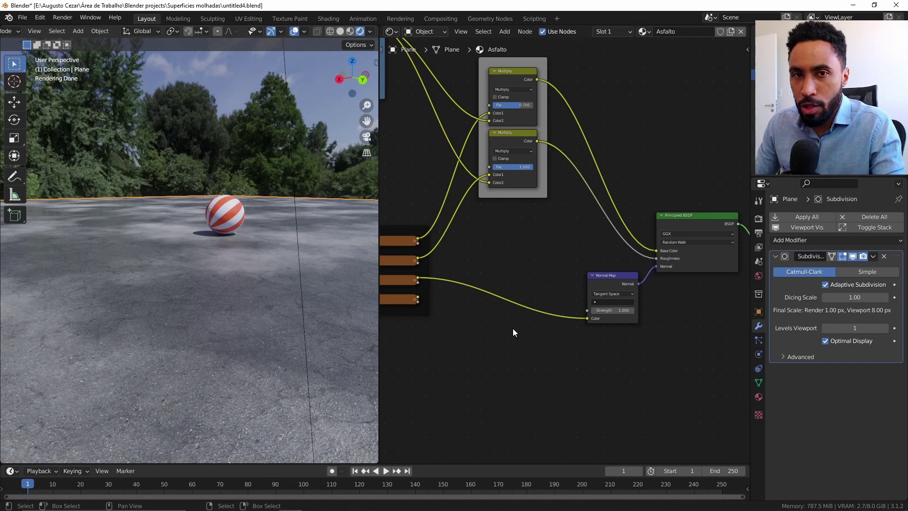
key(shift+a)
click(522, 269)
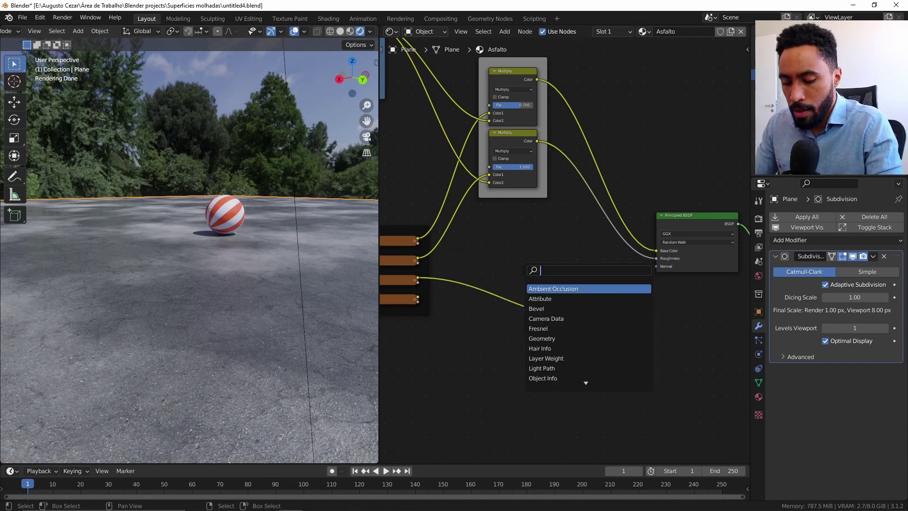
text(mix)
key(Return)
click(512, 268)
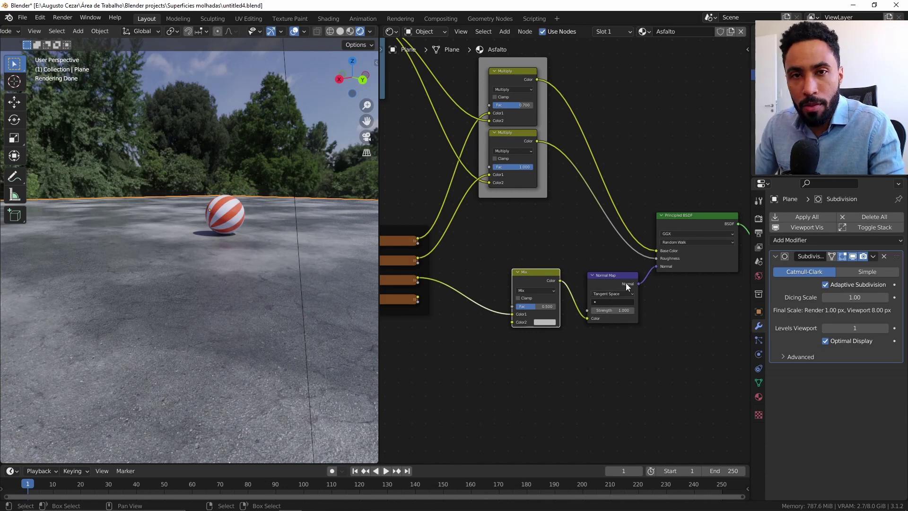
Connect the Poça ColorRamp's Color output to the Fac input of the new Mix node
scroll(587, 298, up, 5)
middle_drag(587, 298, 681, 294)
scroll(592, 243, down, 5)
middle_drag(591, 242, 600, 288)
scroll(600, 289, up, 2)
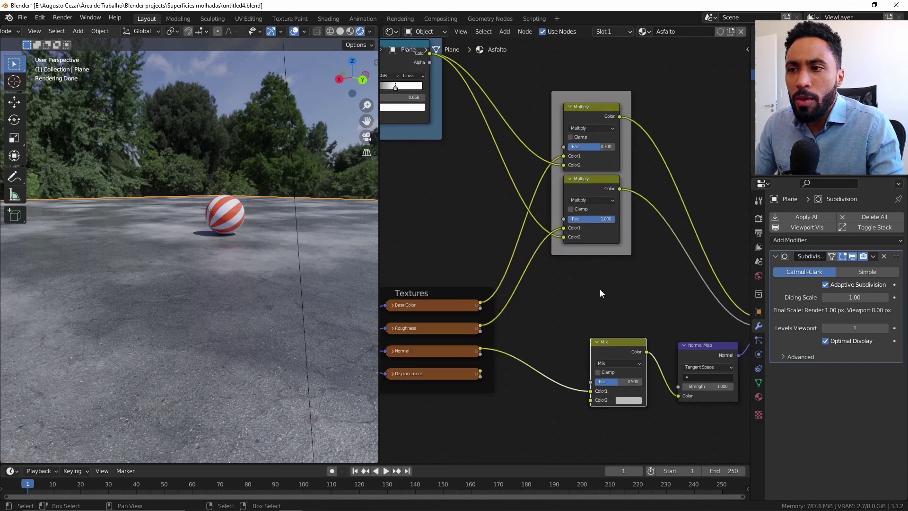
scroll(600, 288, down, 1)
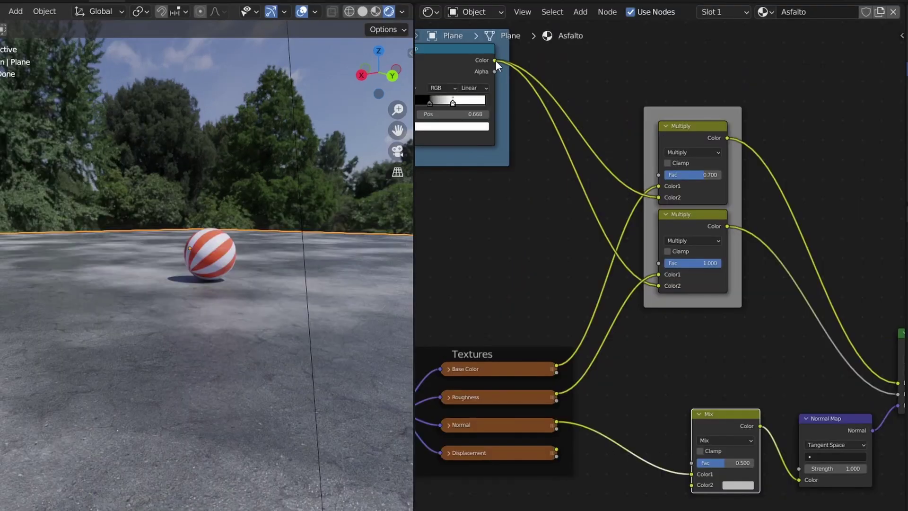
drag(441, 68, 557, 295)
drag(650, 362, 692, 463)
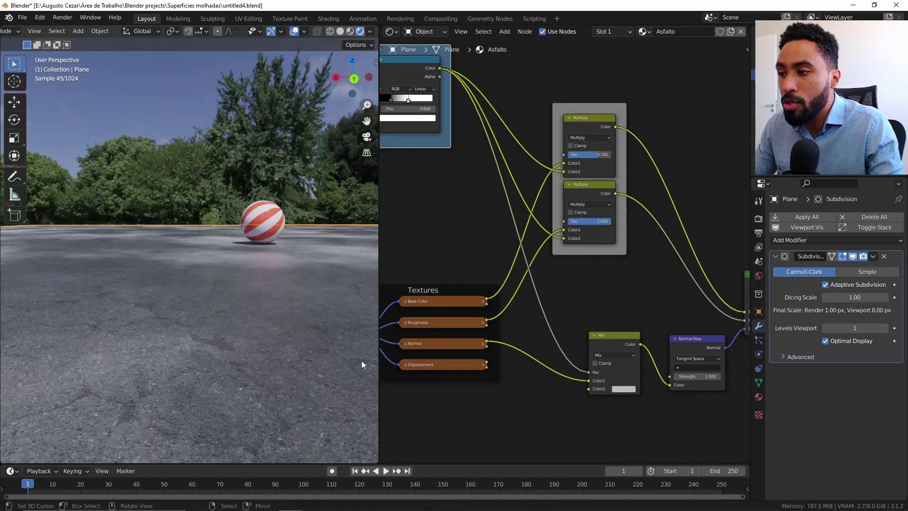
Preview the Mix node's output on the plane and examine how the puddle mask blends the normal texture
middle_drag(668, 323, 605, 276)
scroll(615, 290, up, 7)
click(636, 306)
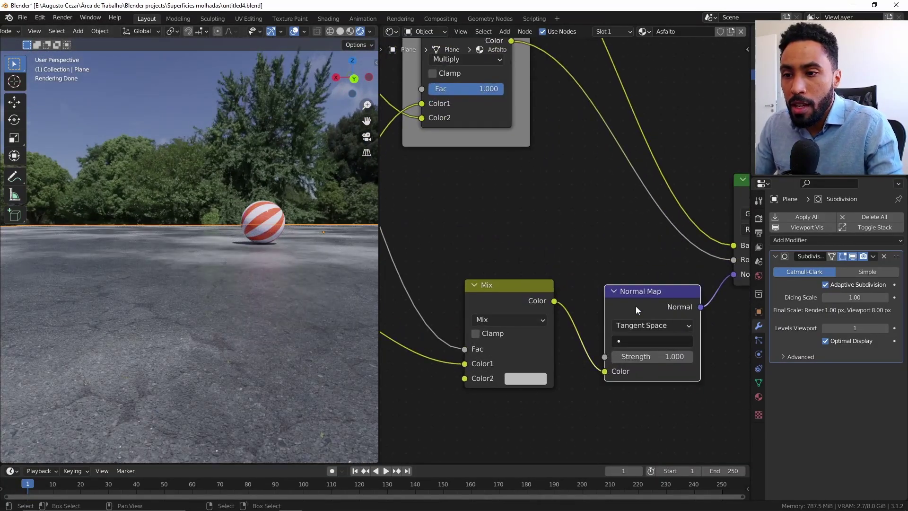
middle_drag(513, 306, 587, 288)
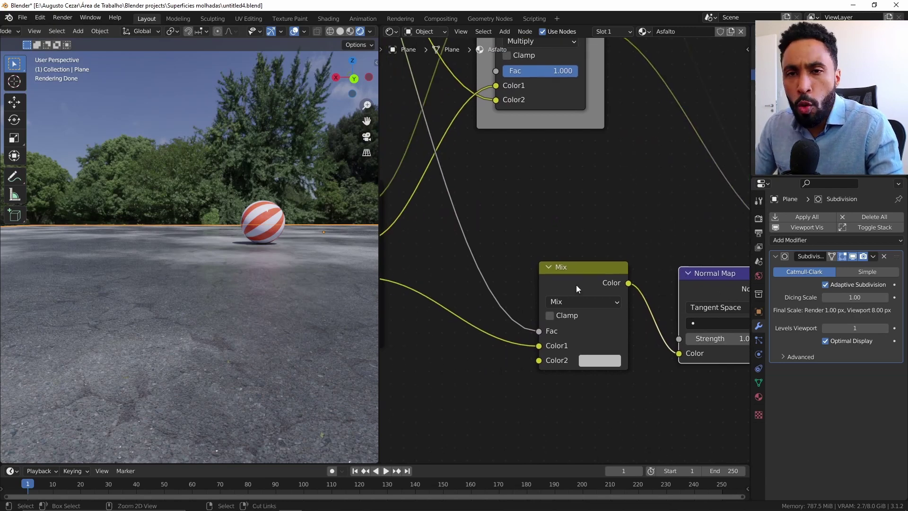
ctrl+shift+click(576, 285)
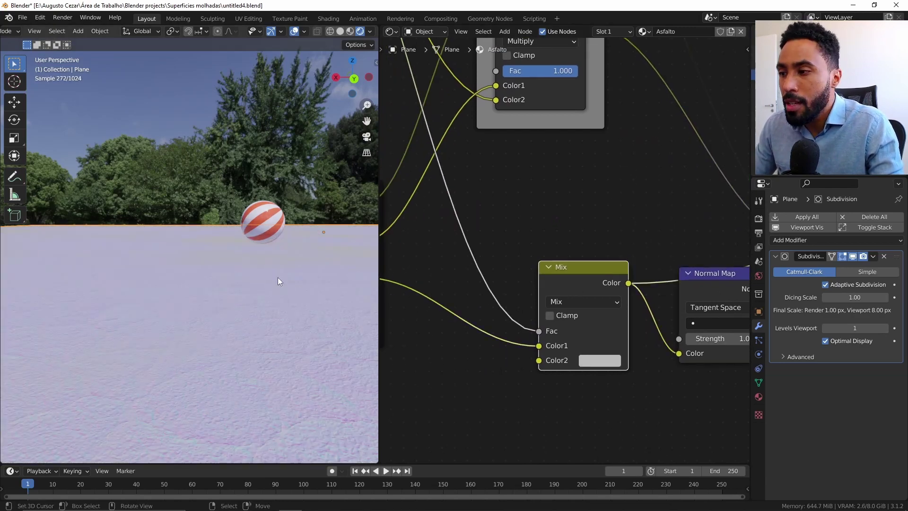
middle_drag(277, 277, 294, 302)
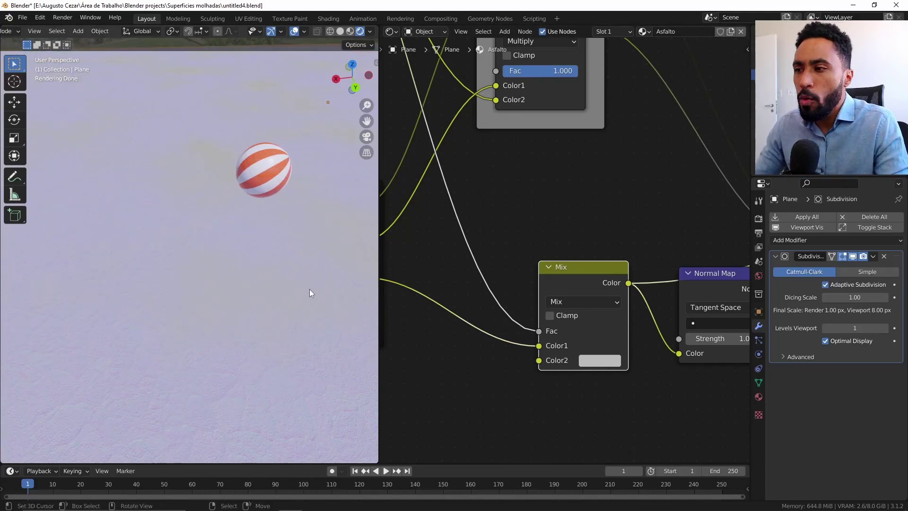
scroll(610, 237, down, 5)
scroll(433, 117, up, 2)
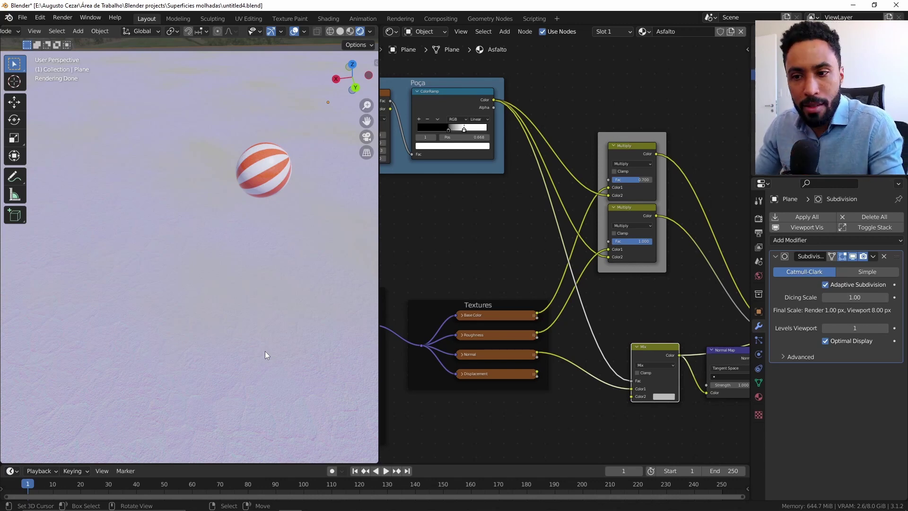
Set the Mix node's Color2 to a light normal-map blue by raising its RGB blue channel to the maximum
middle_drag(604, 314, 470, 133)
scroll(522, 200, up, 10)
middle_drag(538, 202, 639, 226)
scroll(628, 231, up, 3)
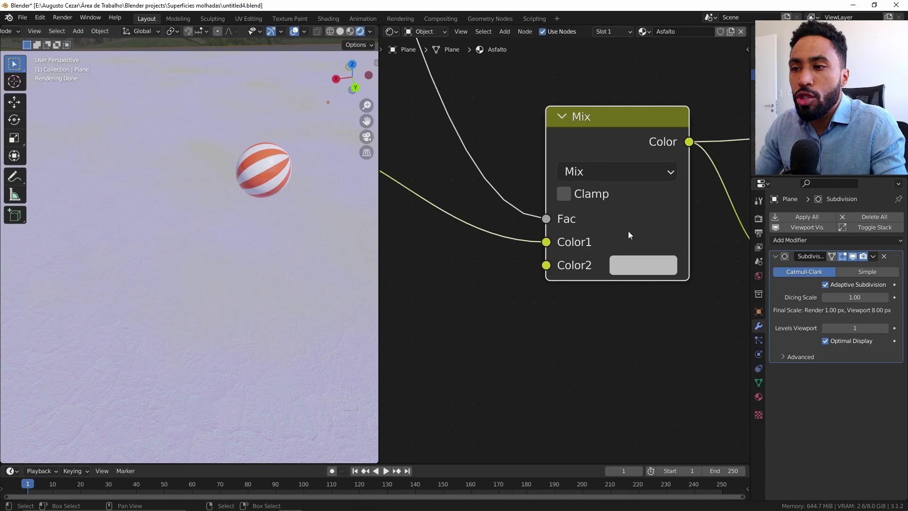
click(652, 265)
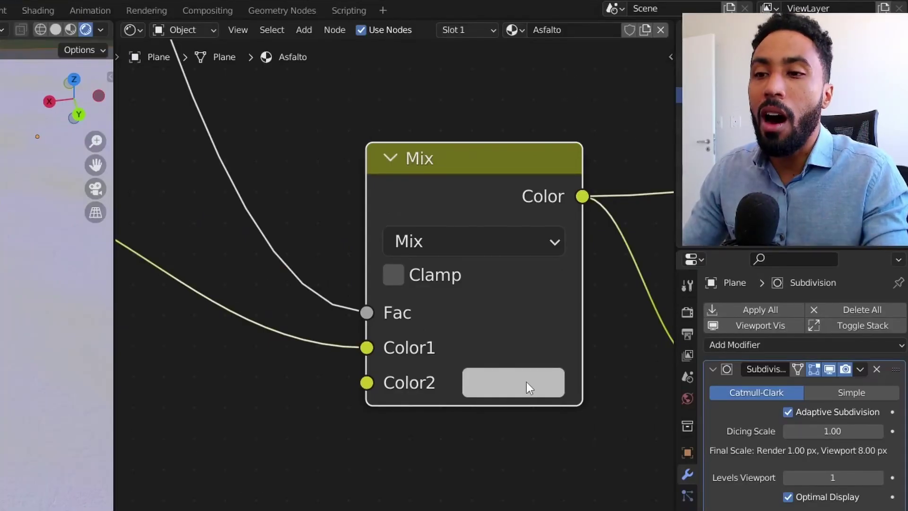
scroll(531, 433, down, 3)
middle_drag(531, 432, 444, 510)
scroll(444, 510, up, 4)
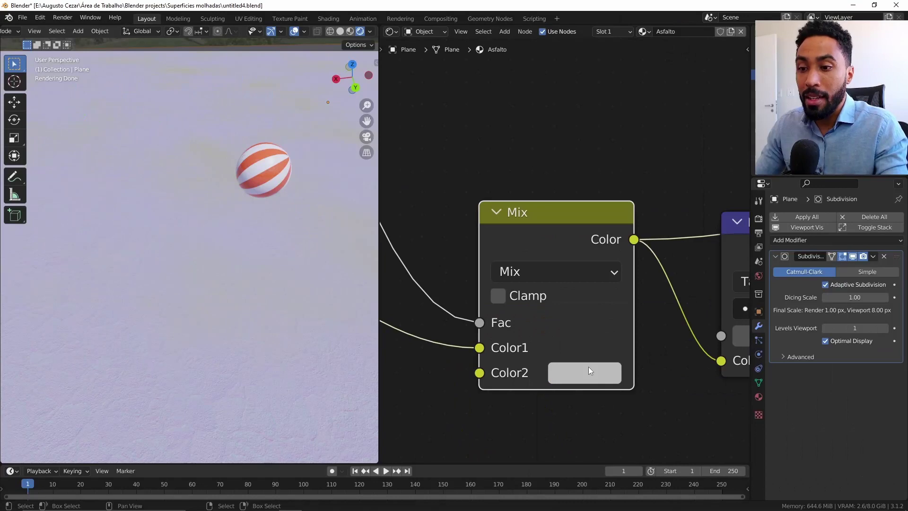
click(589, 370)
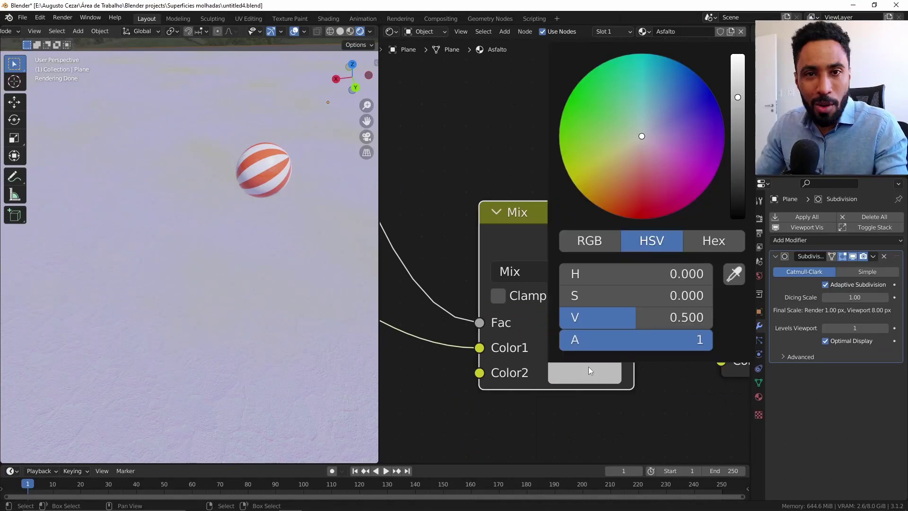
click(594, 244)
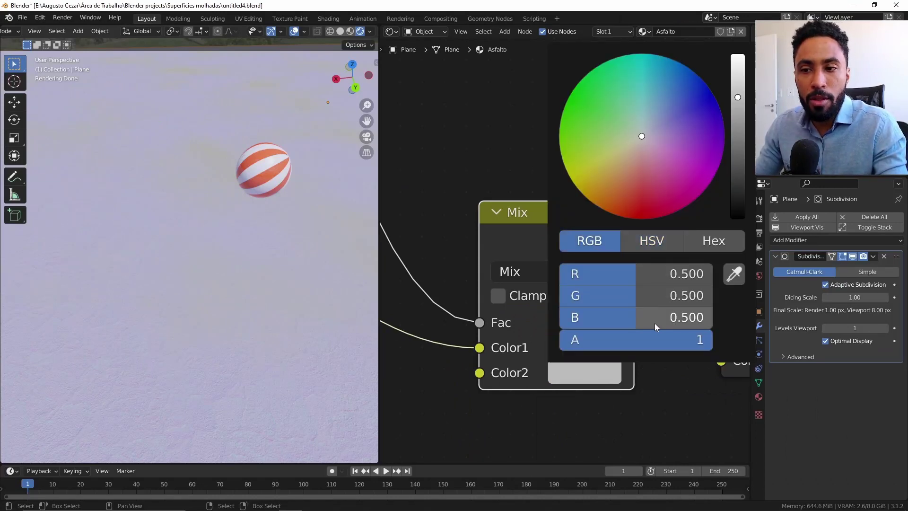
drag(652, 325, 713, 318)
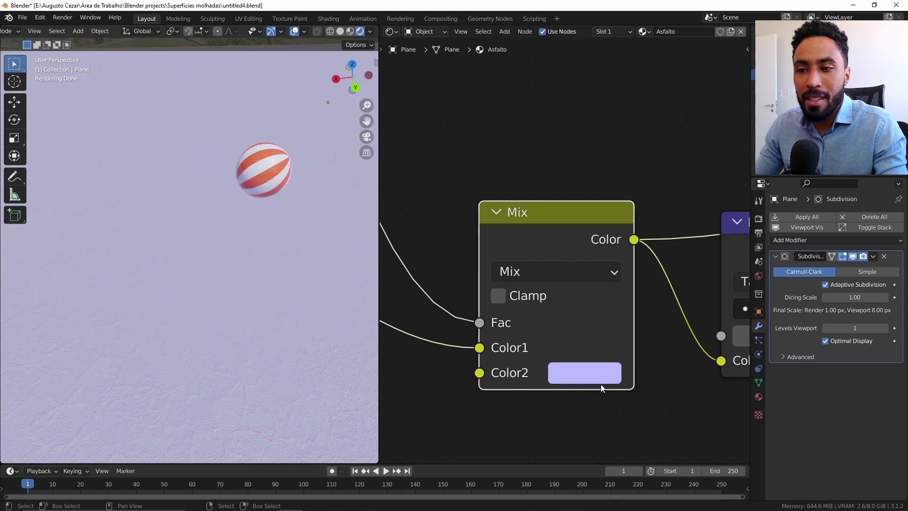
Preview the Normal Map node's output on the plane
scroll(602, 388, down, 2)
middle_drag(654, 315, 526, 338)
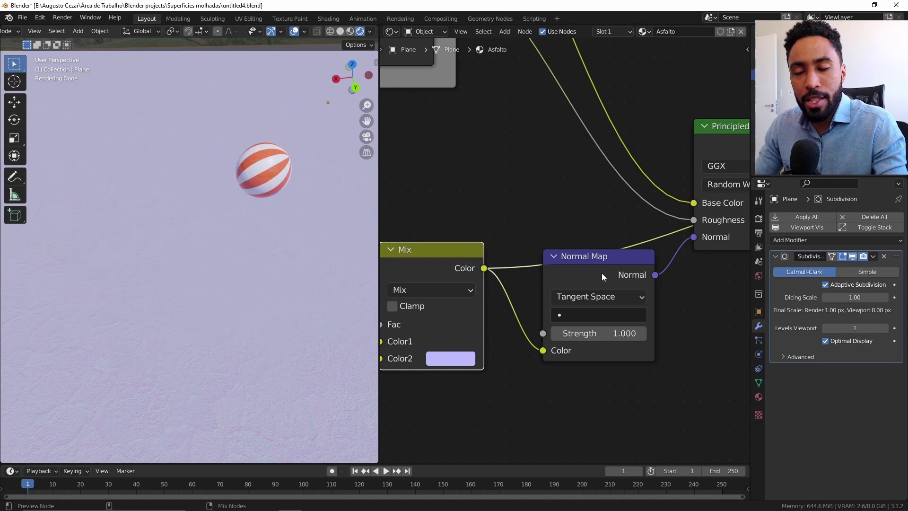
ctrl+shift+click(595, 263)
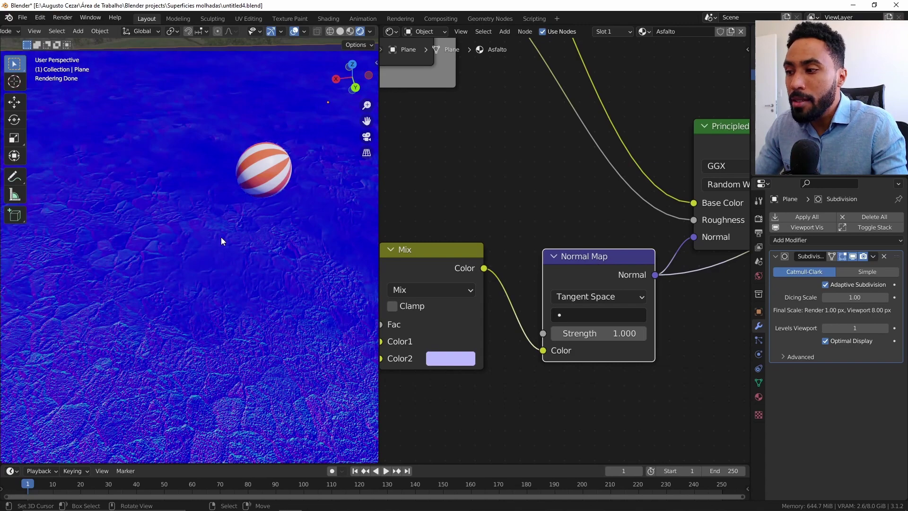
Route the Principled BSDF back to the Material Output surface and inspect the asphalt from low and high angles
scroll(581, 274, down, 4)
middle_drag(632, 283, 476, 294)
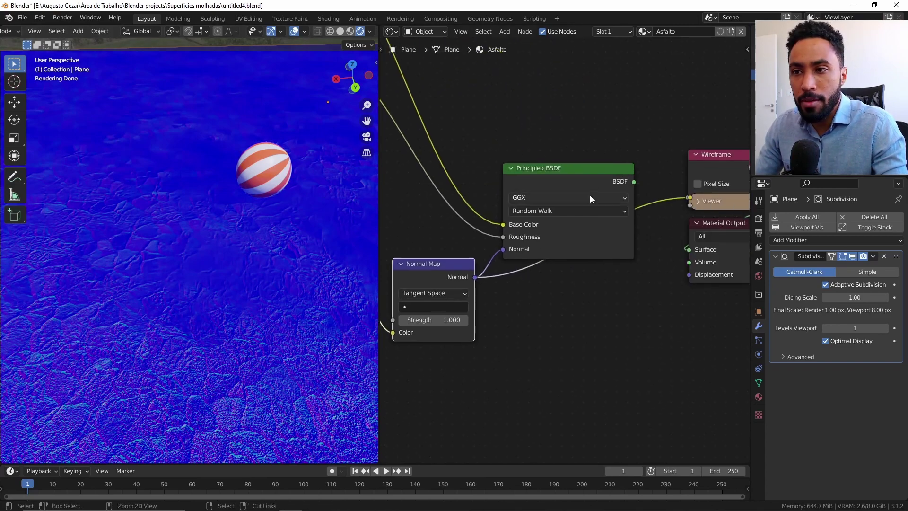
ctrl+shift+click(594, 188)
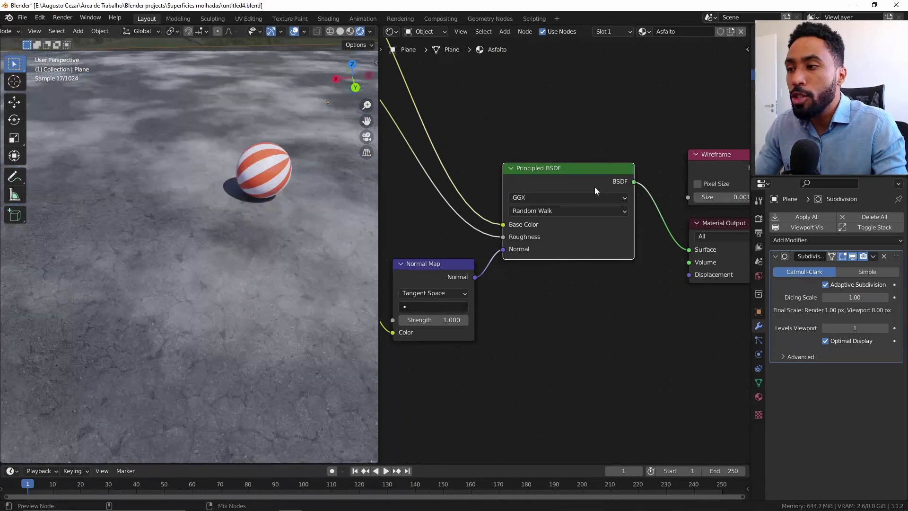
middle_drag(755, 206, 770, 193)
middle_drag(80, 250, 58, 217)
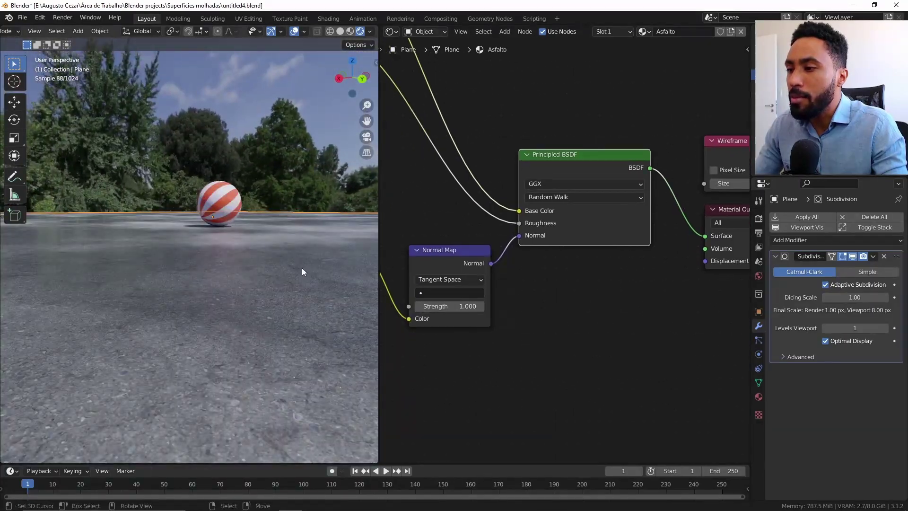
middle_drag(274, 267, 227, 291)
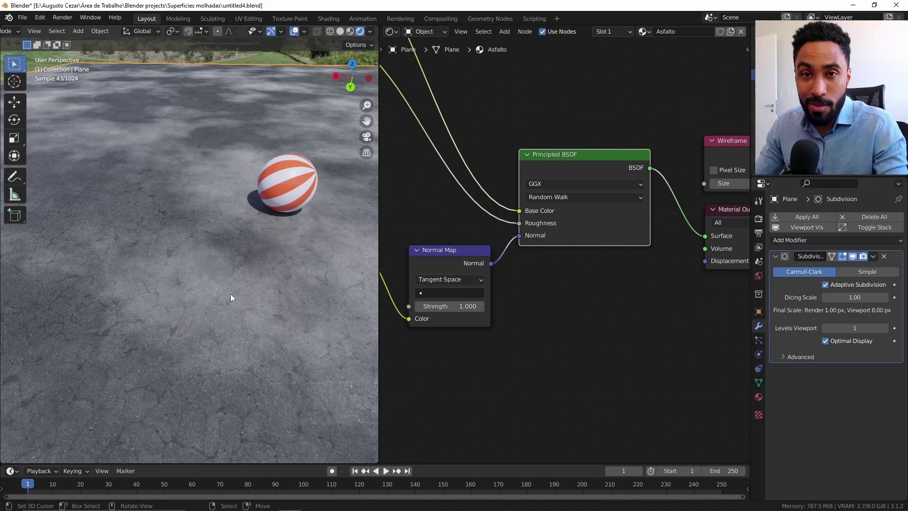
Insert an Invert node between the ColorRamp and the Mix node's Fac input, and place it above the Mix node
scroll(543, 297, down, 8)
middle_drag(508, 295, 587, 307)
scroll(534, 286, up, 1)
middle_drag(480, 290, 543, 310)
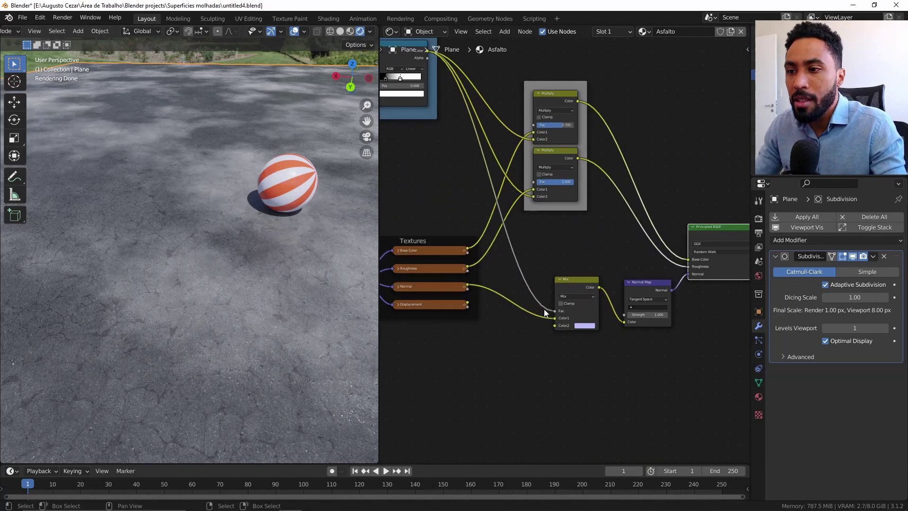
key(shift+a)
text(iv)
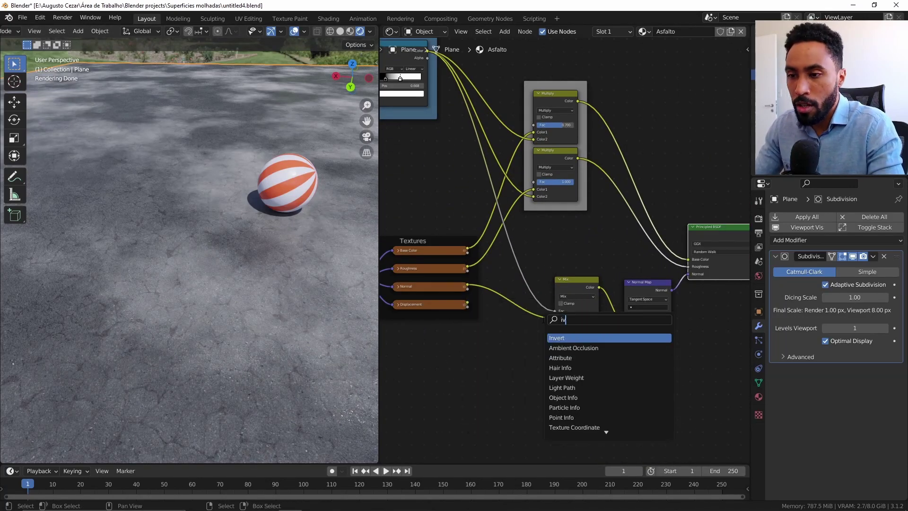
key(Return)
click(556, 282)
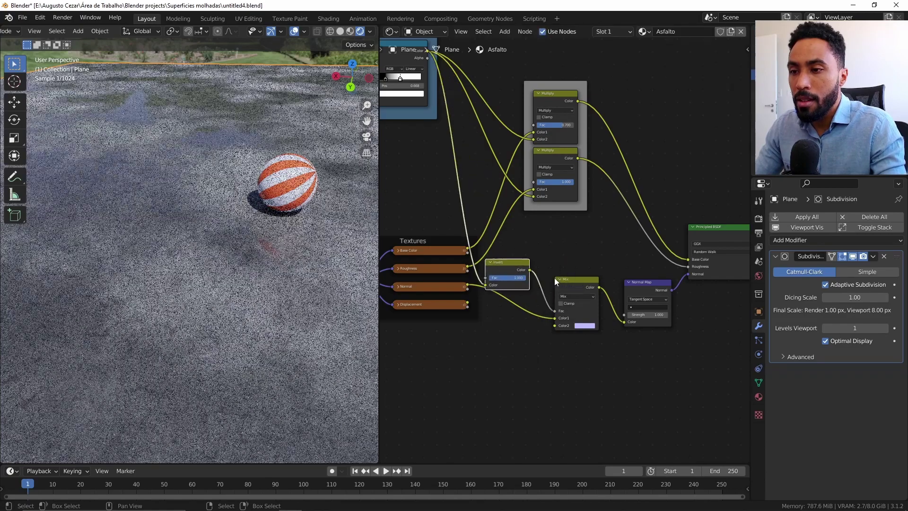
drag(493, 271, 564, 254)
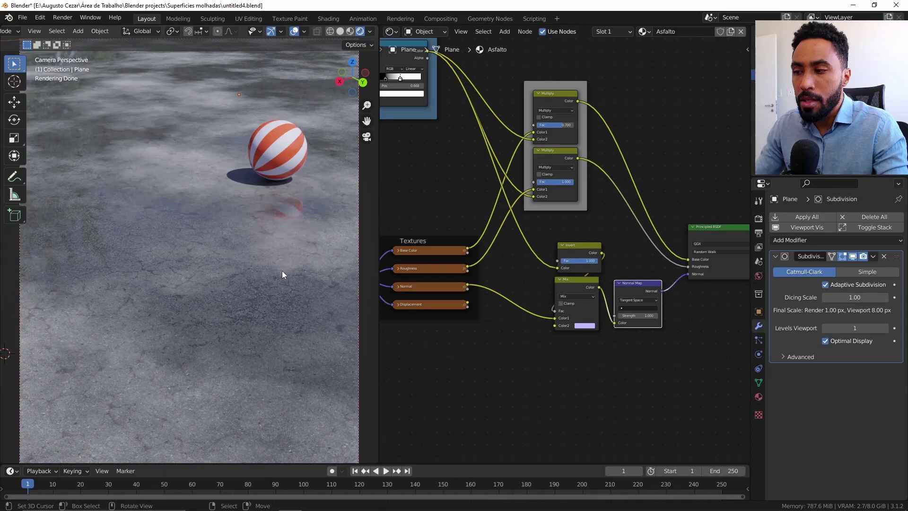
Set the Normal Map node's Strength to 10 and examine the asphalt surface up close
scroll(626, 326, up, 3)
middle_drag(628, 325, 560, 302)
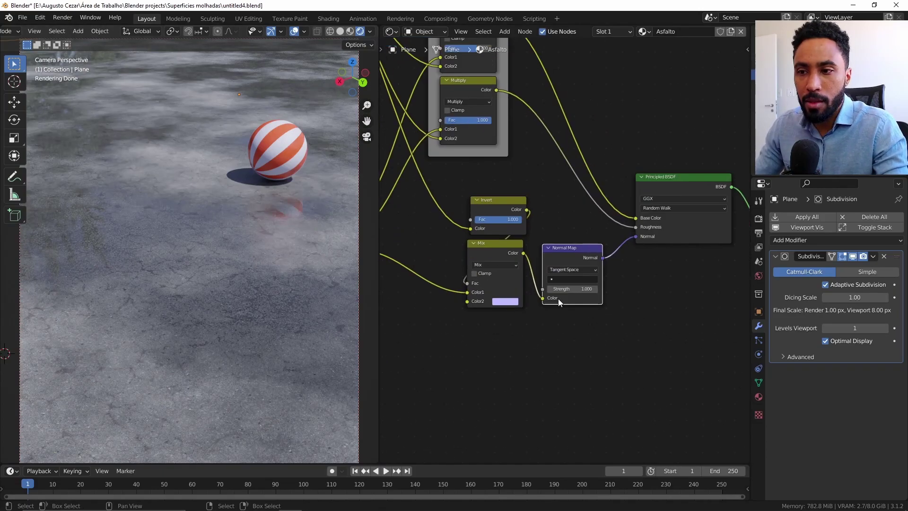
drag(568, 288, 629, 288)
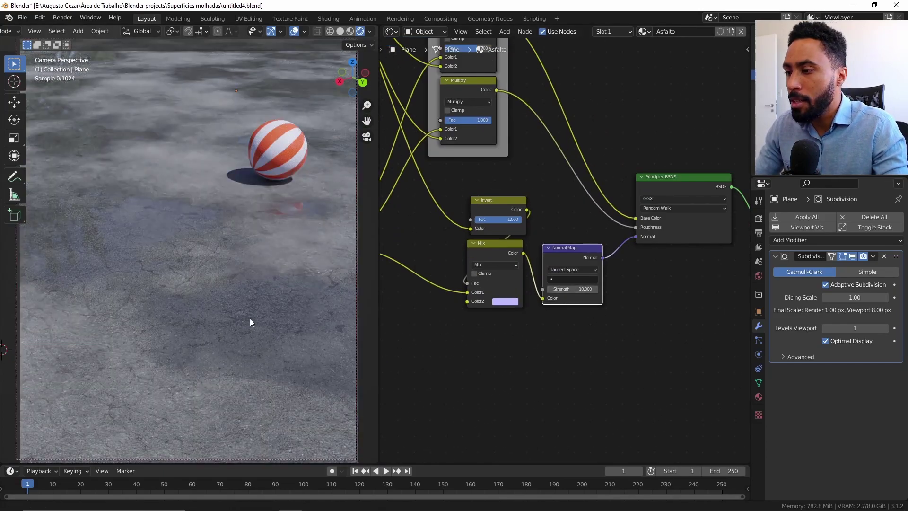
scroll(180, 255, up, 4)
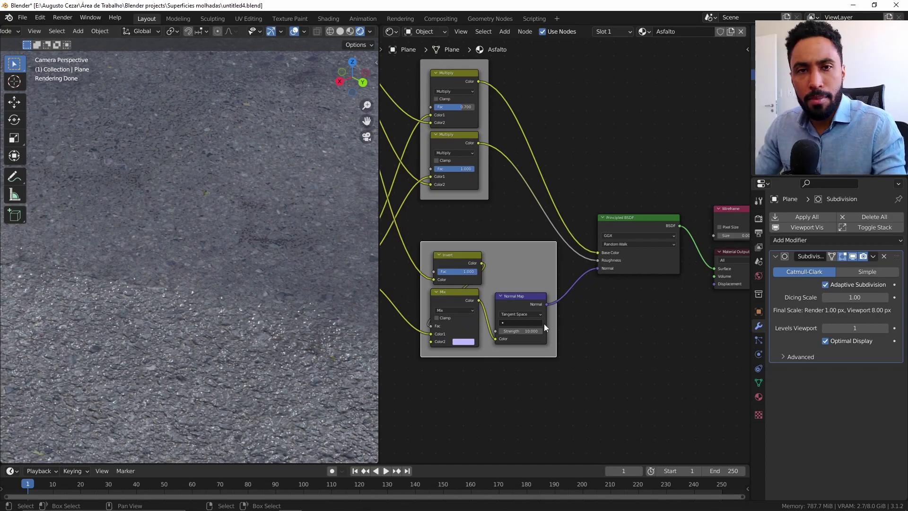
Inspect the plane's mesh subdivision in Edit Mode and open its material settings
middle_drag(228, 282, 279, 287)
scroll(279, 287, down, 4)
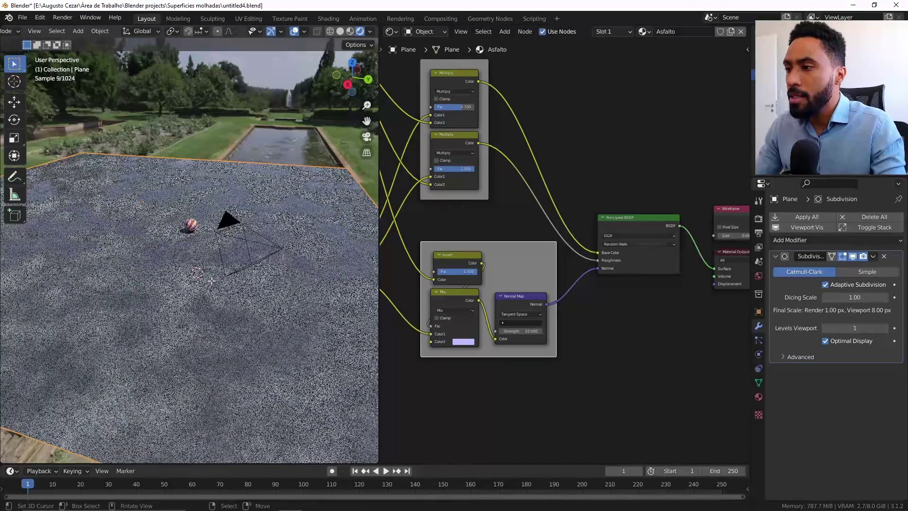
key(Tab)
middle_drag(246, 248, 219, 279)
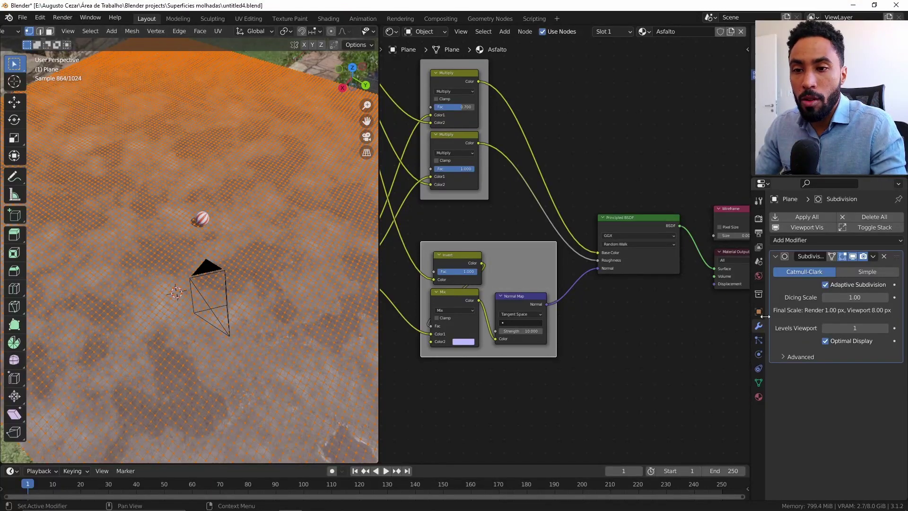
click(758, 397)
scroll(781, 370, down, 3)
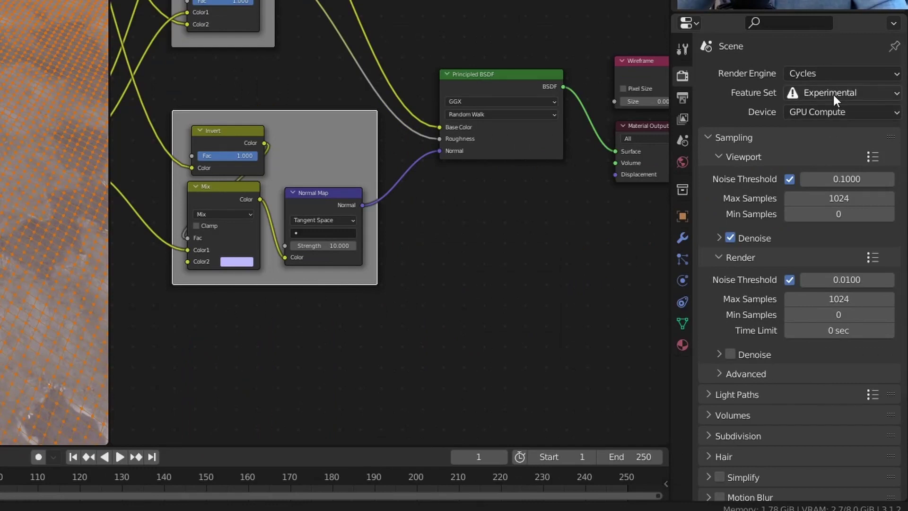
Add a Displacement node below the normal map group and connect its output to the Material Output's Displacement input
click(833, 95)
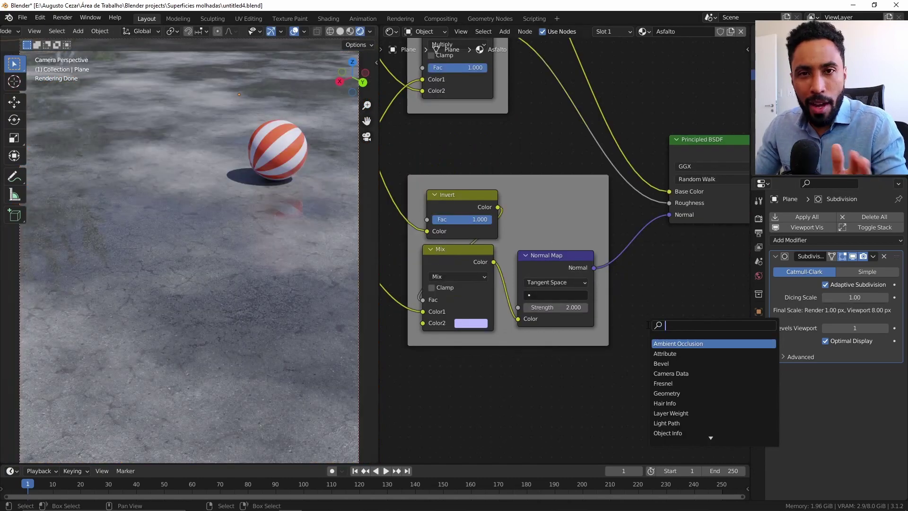
text(dis)
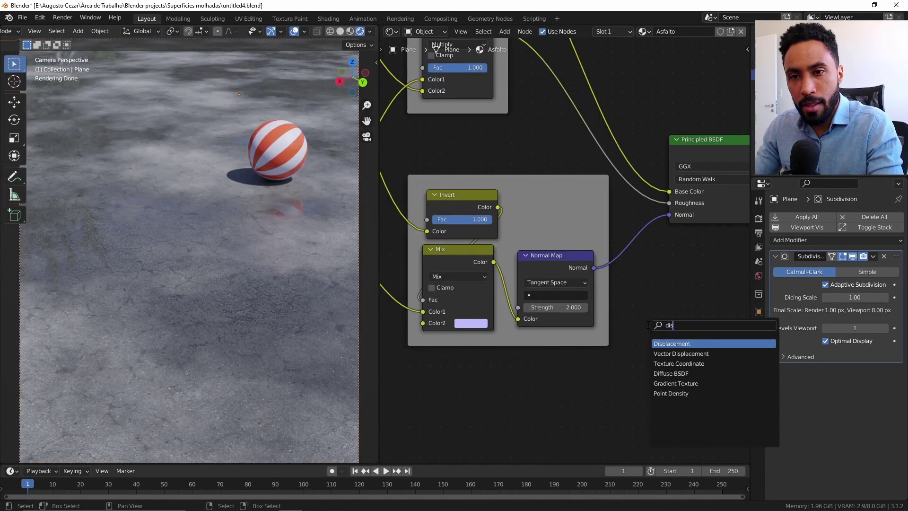
key(Return)
click(669, 300)
scroll(669, 300, down, 3)
middle_drag(669, 300, 570, 310)
scroll(681, 302, up, 2)
drag(606, 317, 717, 253)
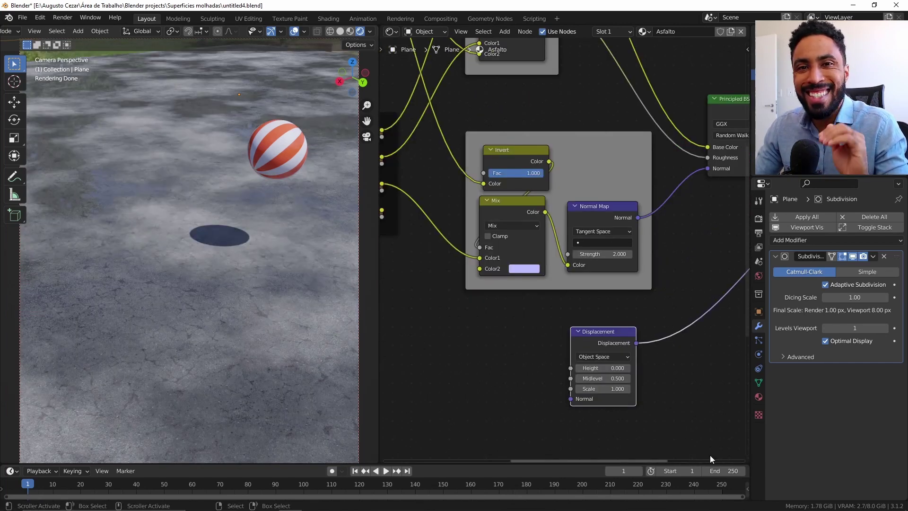
Connect the color output of the Displacement texture to the Displacement node's Height input
scroll(659, 387, down, 1)
middle_drag(424, 216, 532, 182)
scroll(532, 182, up, 2)
click(532, 181)
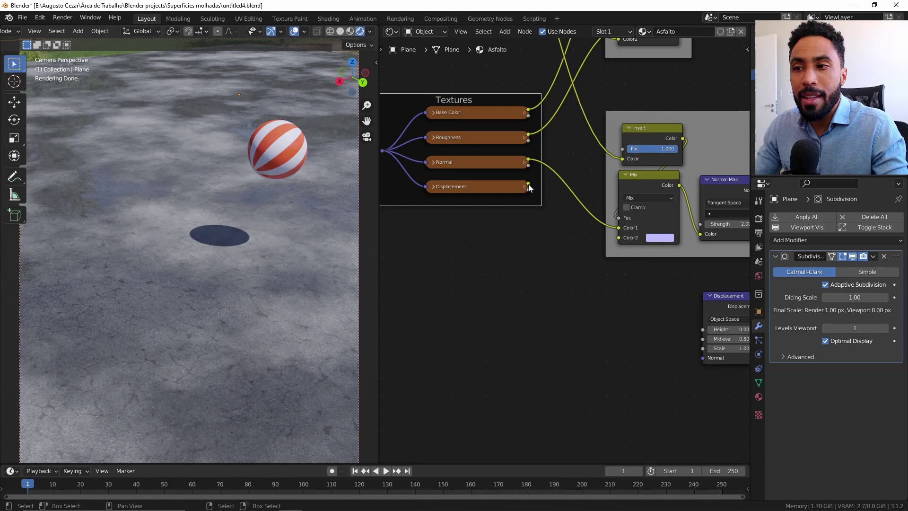
drag(529, 184, 703, 330)
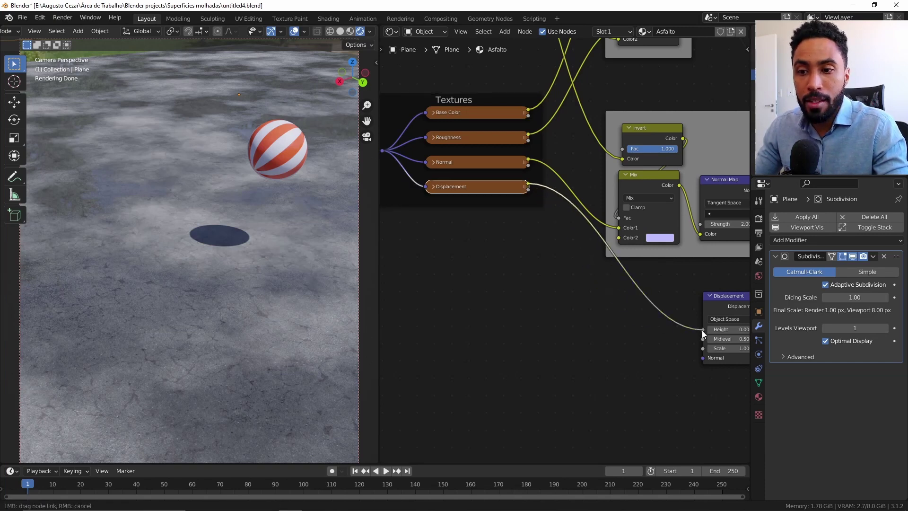
middle_drag(640, 320, 560, 275)
scroll(560, 274, up, 3)
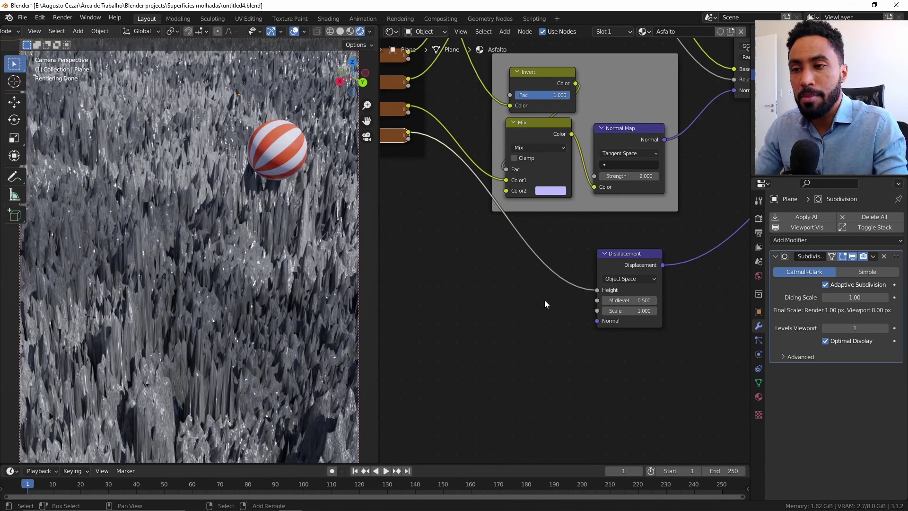
Insert a MixRGB node on the link between the Displacement texture and the Displacement node's Height
key(shift+a)
click(541, 299)
text(mix)
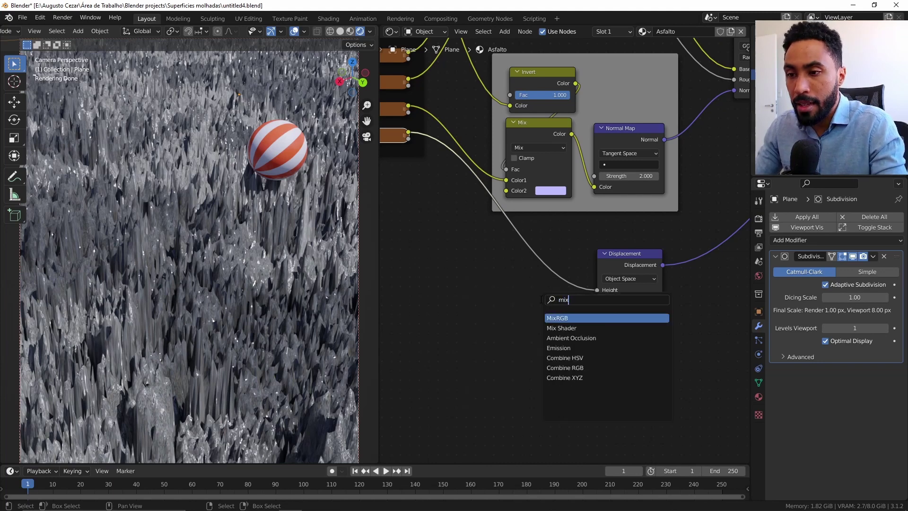
key(Return)
click(538, 261)
Connect the puddle mask ColorRamp's Color output to the Fac input of the displacement's Mix node
scroll(562, 119, down, 5)
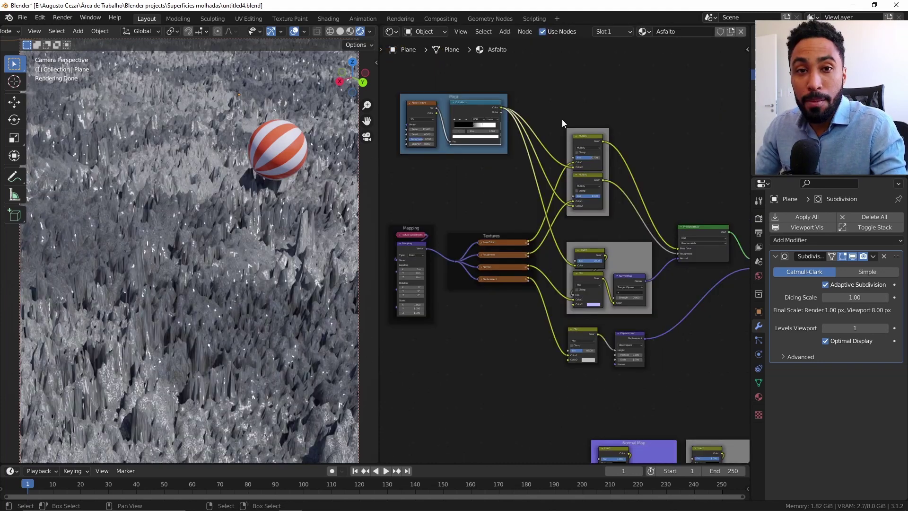
drag(502, 108, 572, 351)
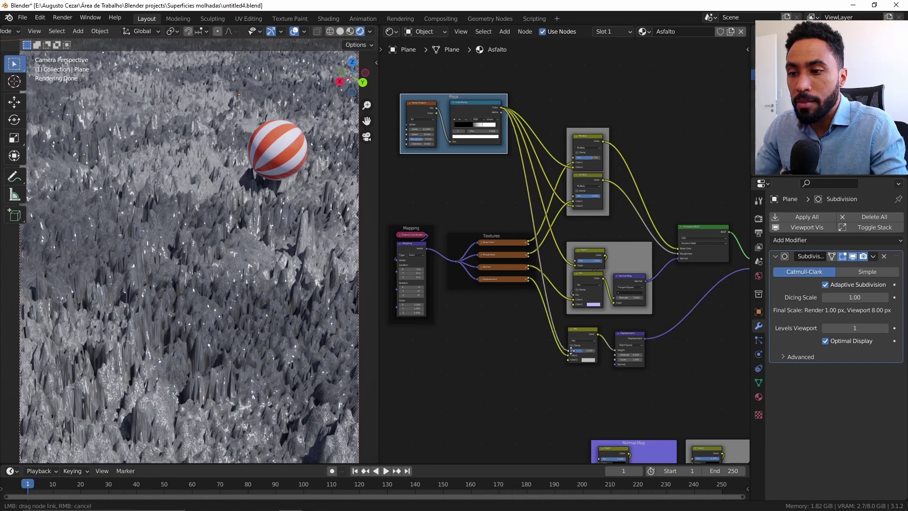
key(KP_Decimal)
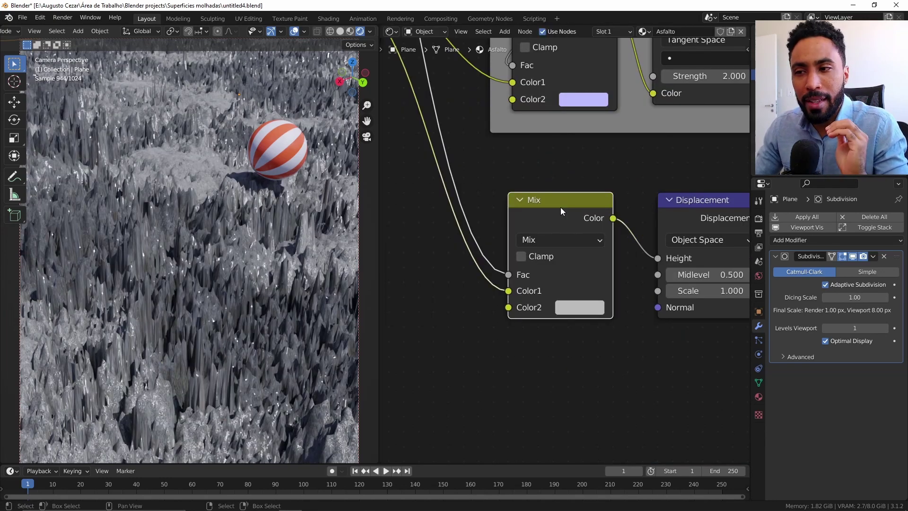
click(588, 309)
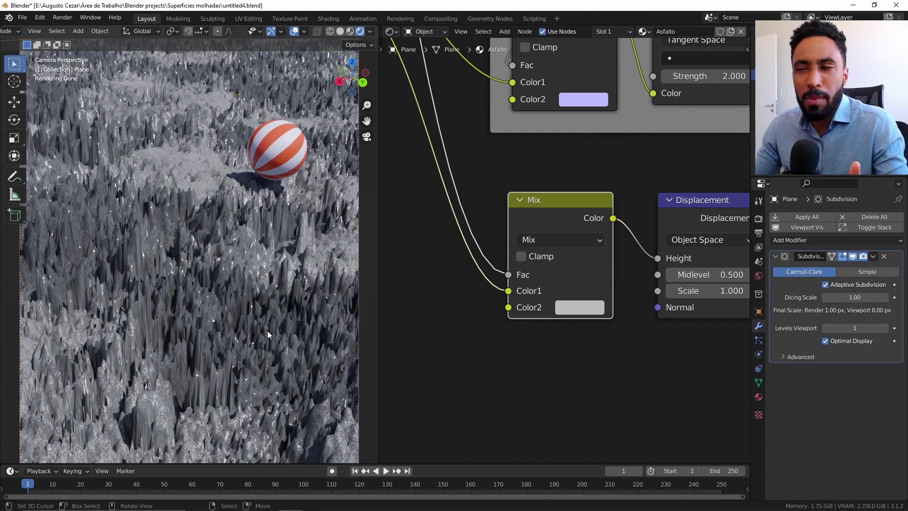
Insert an Invert node on the link from the puddle mask into the displacement Mix node's Fac, placed just above that Mix node
scroll(582, 243, down, 3)
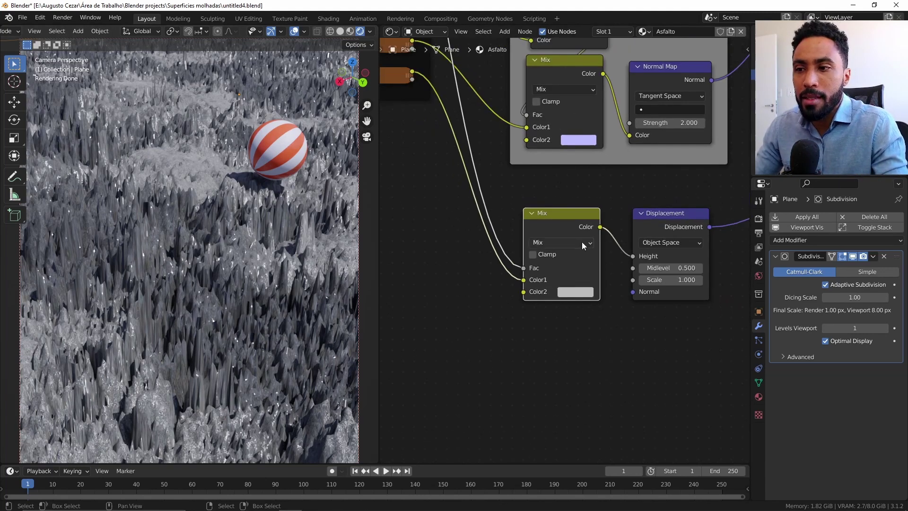
key(shift+a)
click(470, 348)
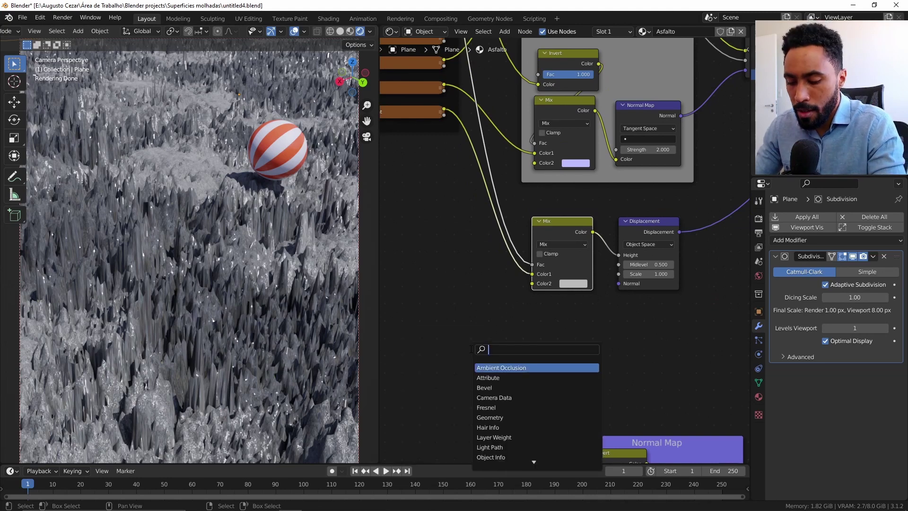
text(invert)
key(Return)
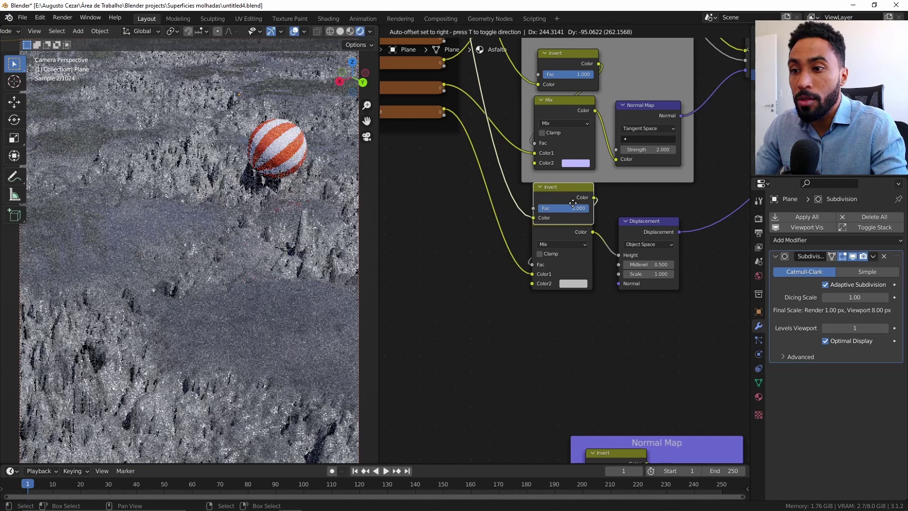
click(573, 203)
Shift the Invert, Mix and Displacement nodes down as a tidy group, clear of the normal map frame
drag(553, 332, 674, 253)
key(g)
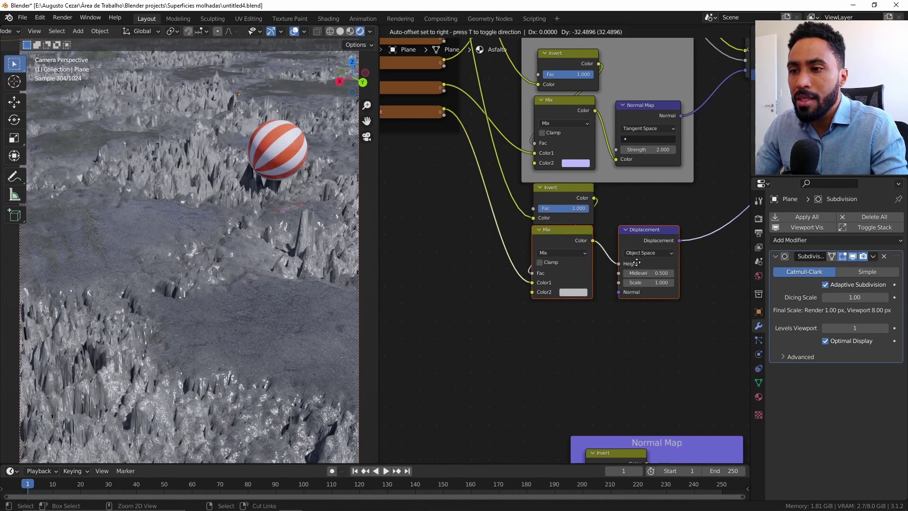
click(637, 263)
drag(569, 345, 650, 208)
key(g)
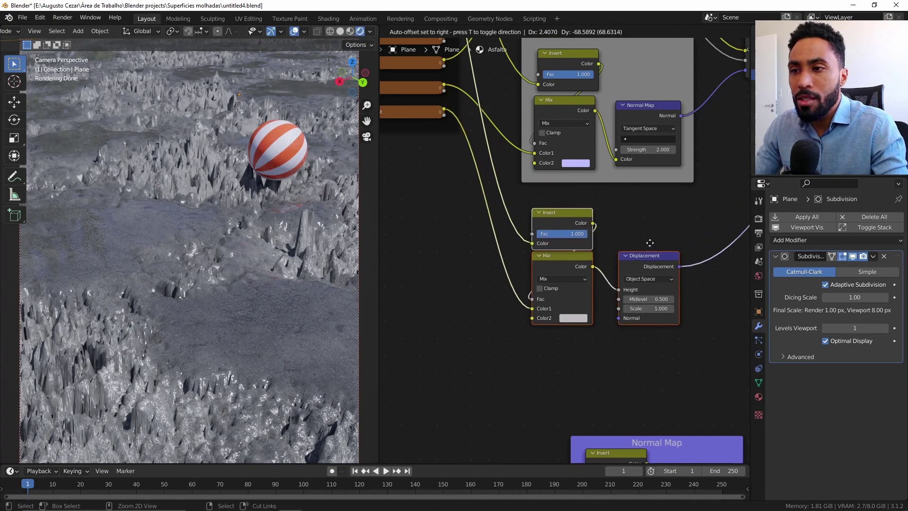
click(650, 243)
click(567, 214)
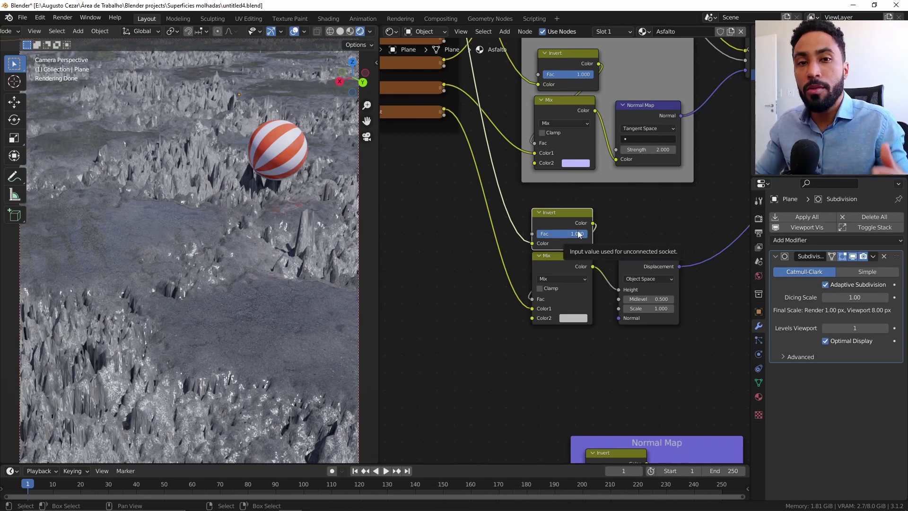
Set the Displacement node's Scale to 0.1
scroll(578, 233, up, 3)
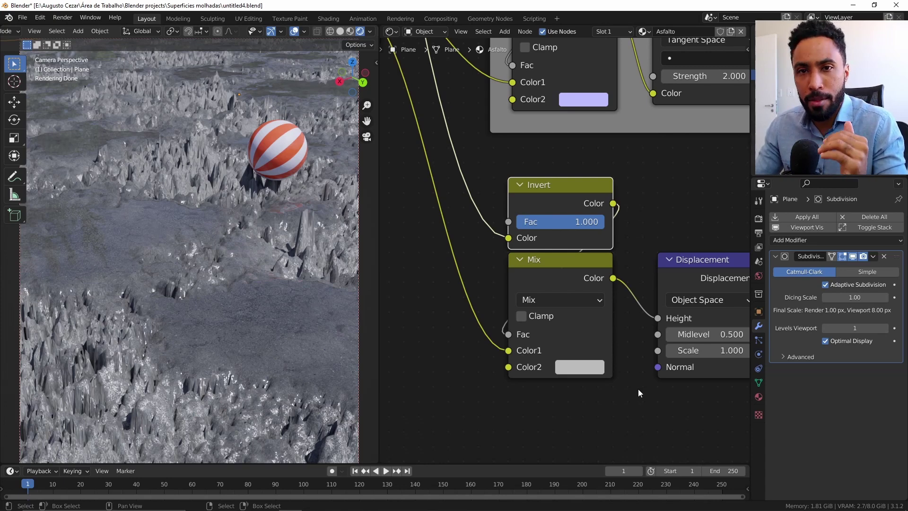
middle_drag(637, 389, 558, 319)
click(648, 299)
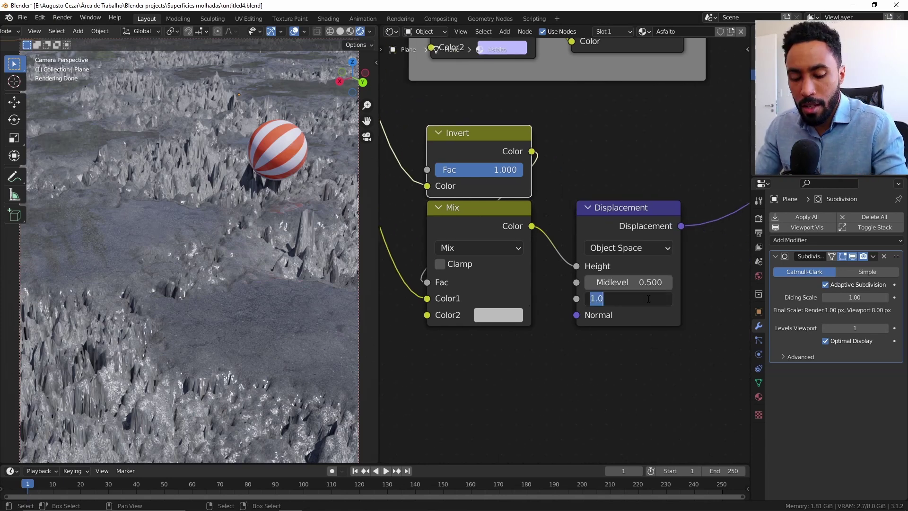
text(0.1)
key(Return)
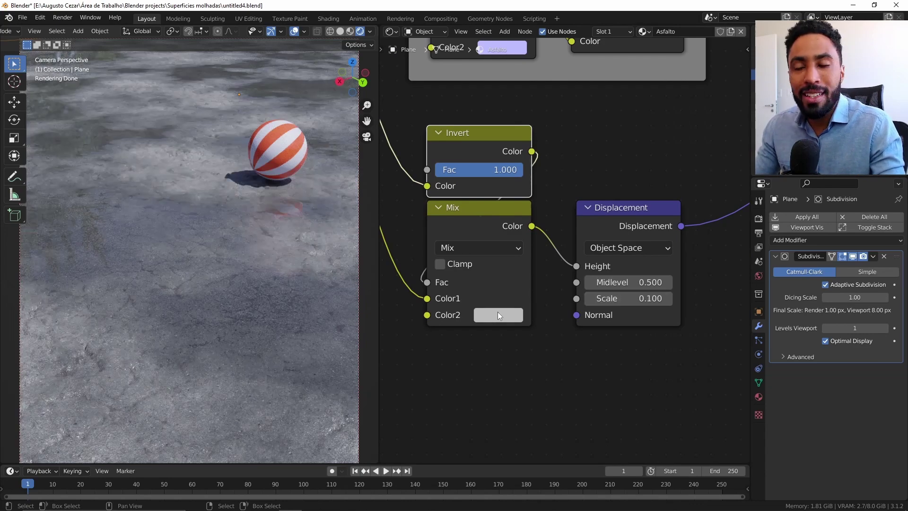
Try pure white and pure black as the displacement Mix node's Color2 to compare the puddle height with the asphalt
click(498, 314)
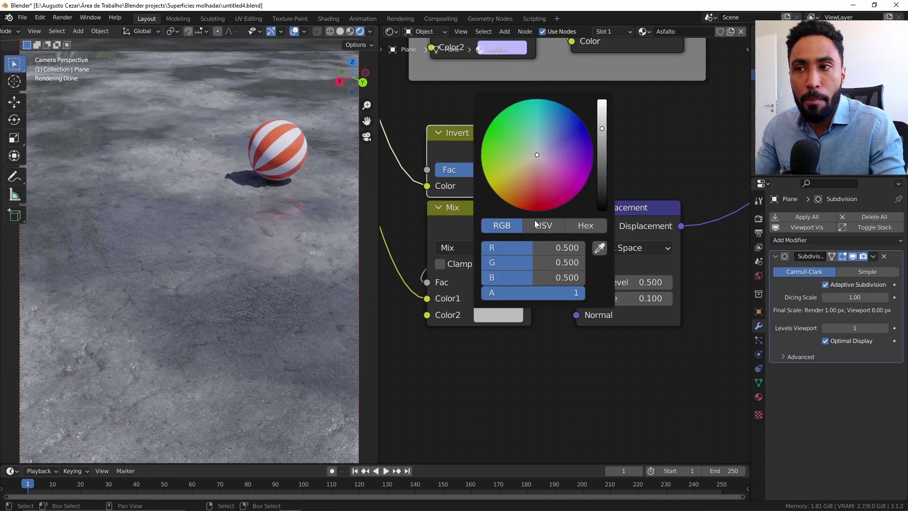
drag(600, 127, 605, 103)
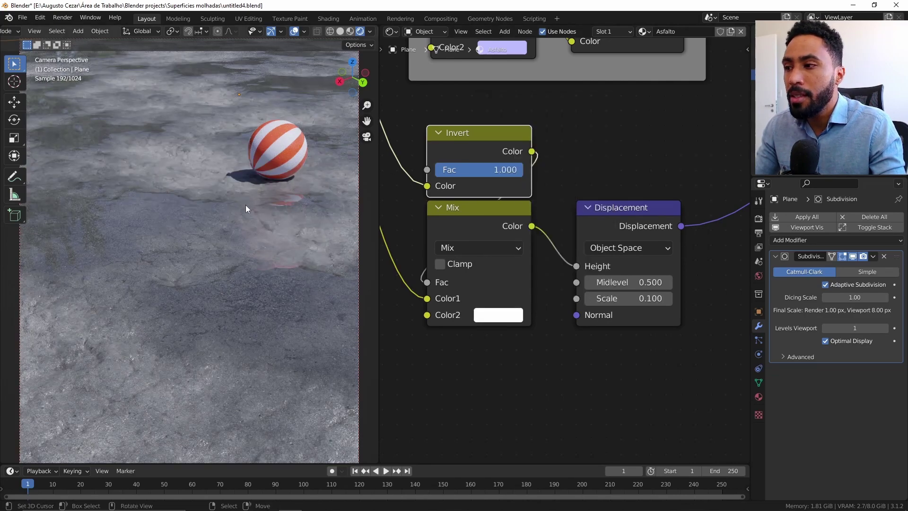
click(518, 318)
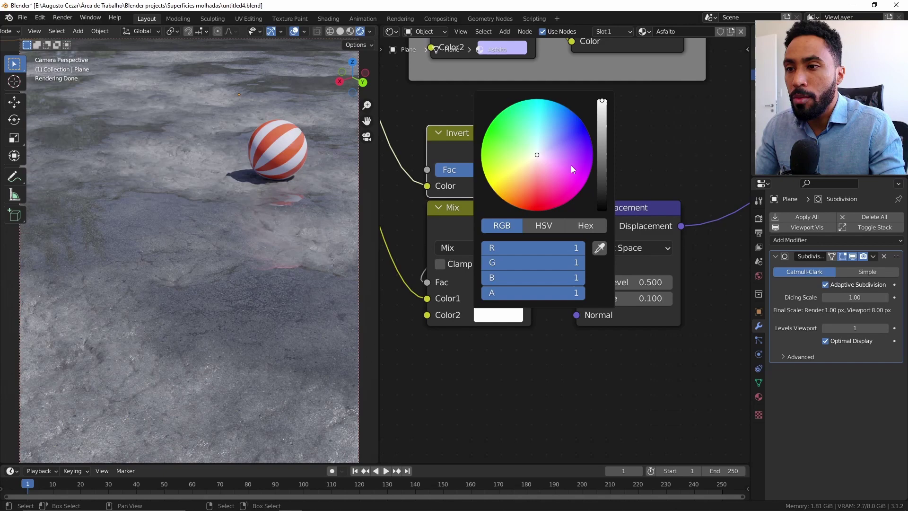
drag(602, 138, 603, 215)
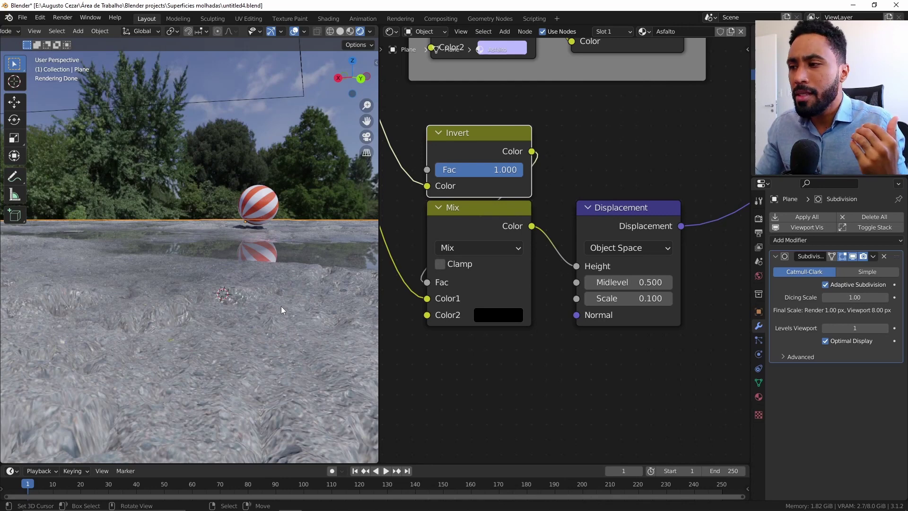
Set the displacement Mix node's Color2 to mid gray with R, G and B at 0.5
click(505, 315)
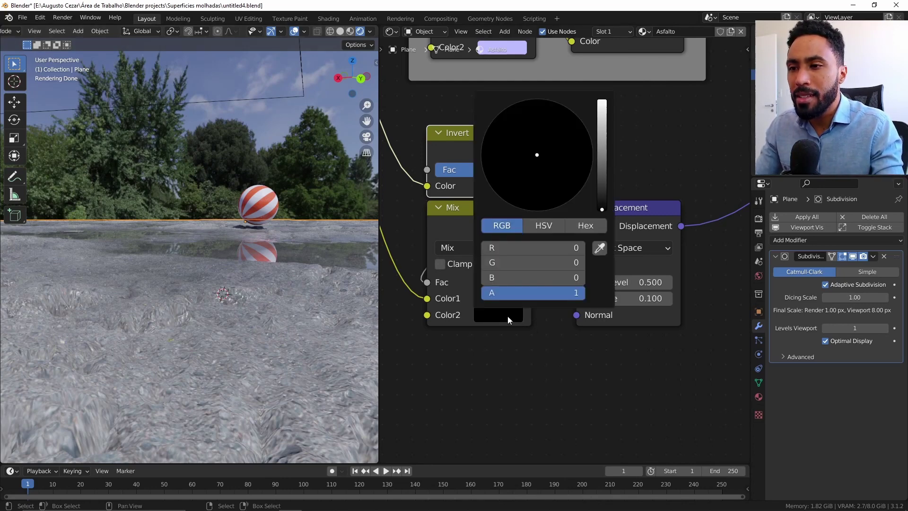
drag(531, 246, 546, 278)
text(.5)
key(Return)
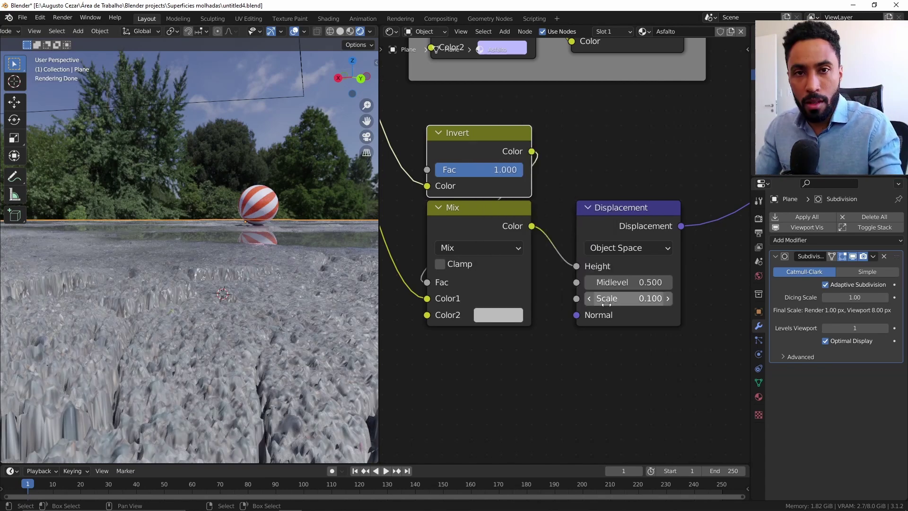
Set the Displacement node's Scale to 0.02 and check the asphalt through the camera
click(608, 299)
text(.02)
key(Return)
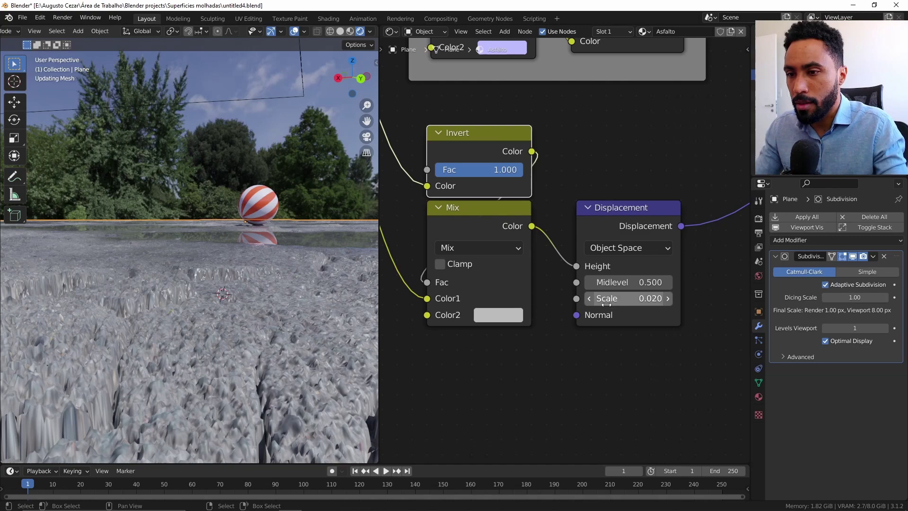
key(KP_0)
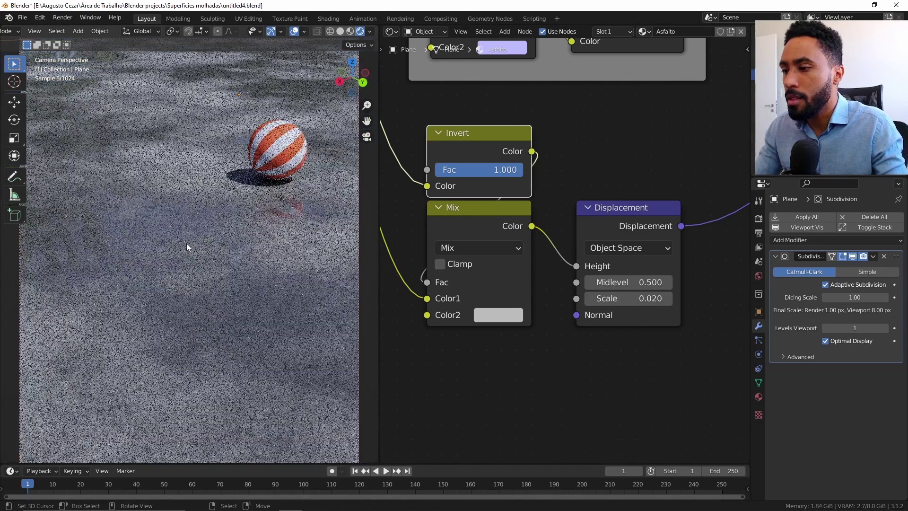